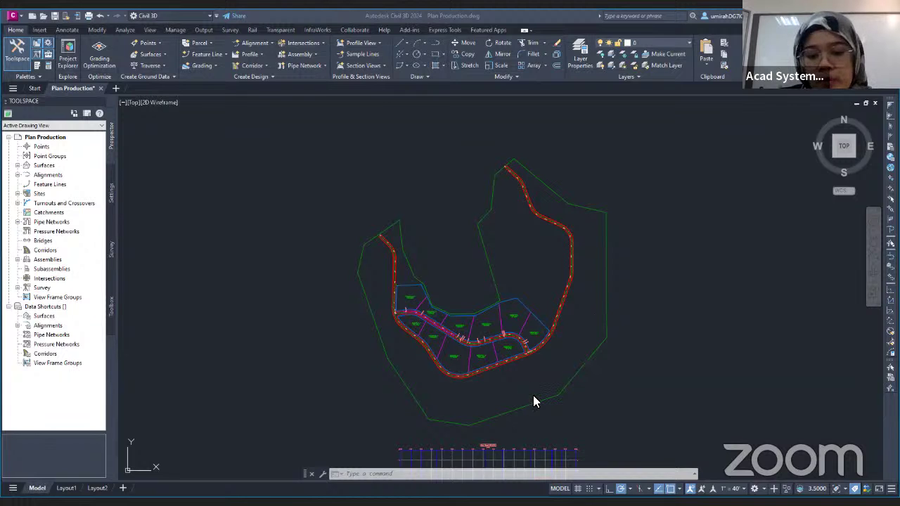
Step: Start creating view frames for the Maple Road alignment, using the automatic station range
middle_drag(491, 351, 486, 327)
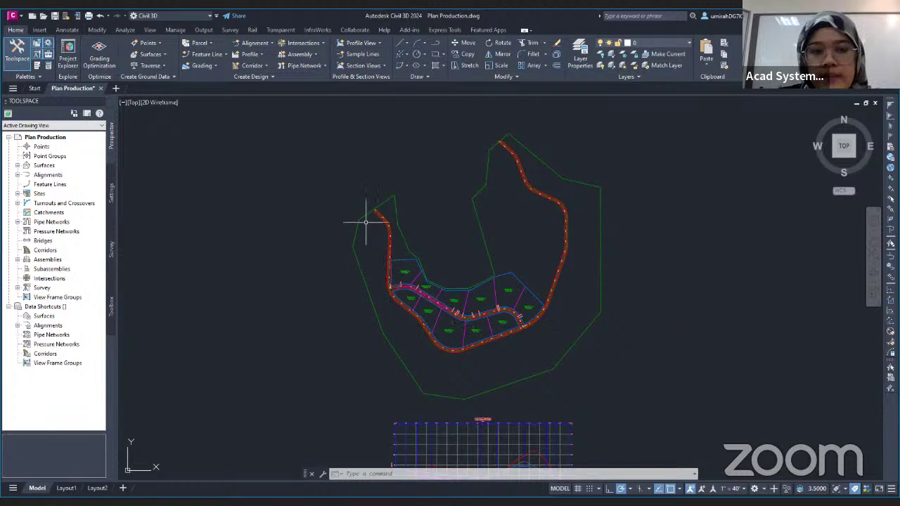
click(202, 31)
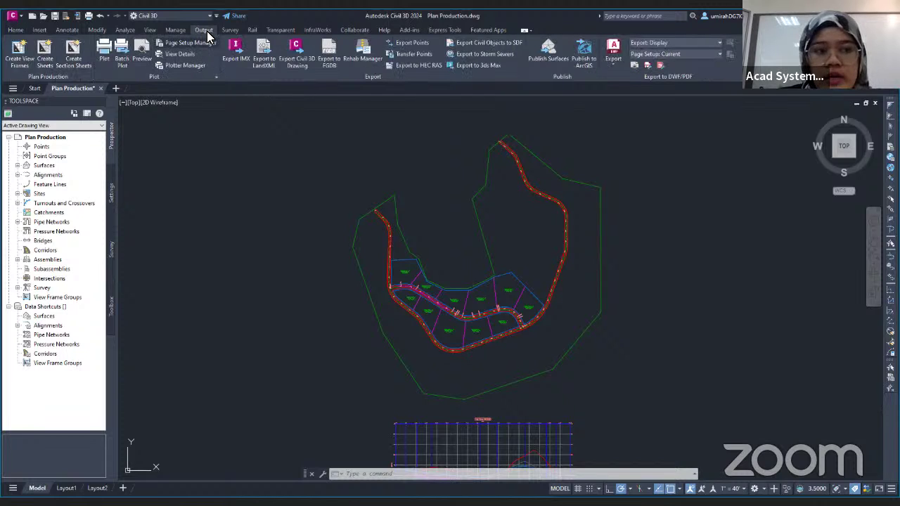
click(18, 67)
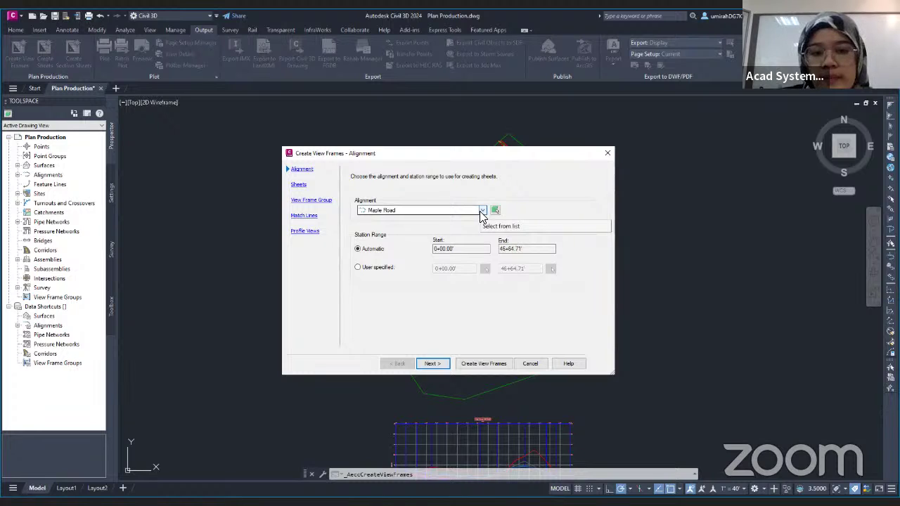
click(381, 210)
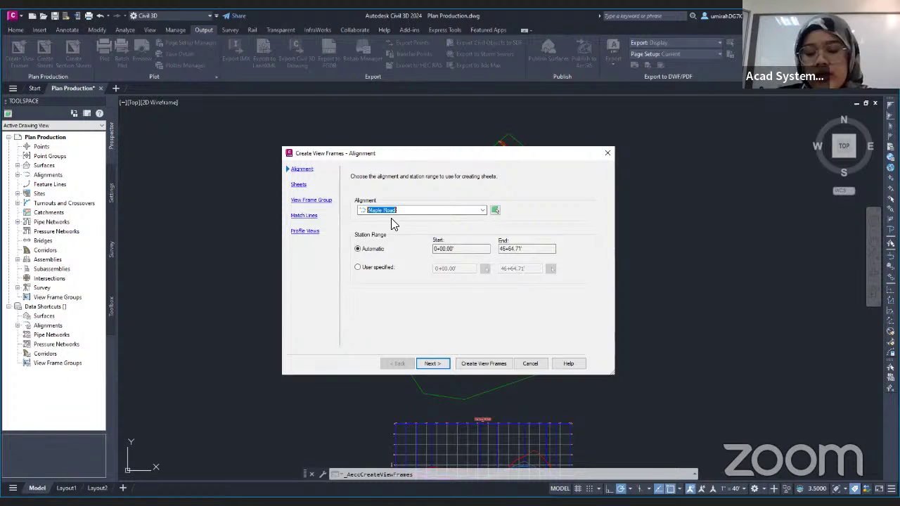
click(431, 364)
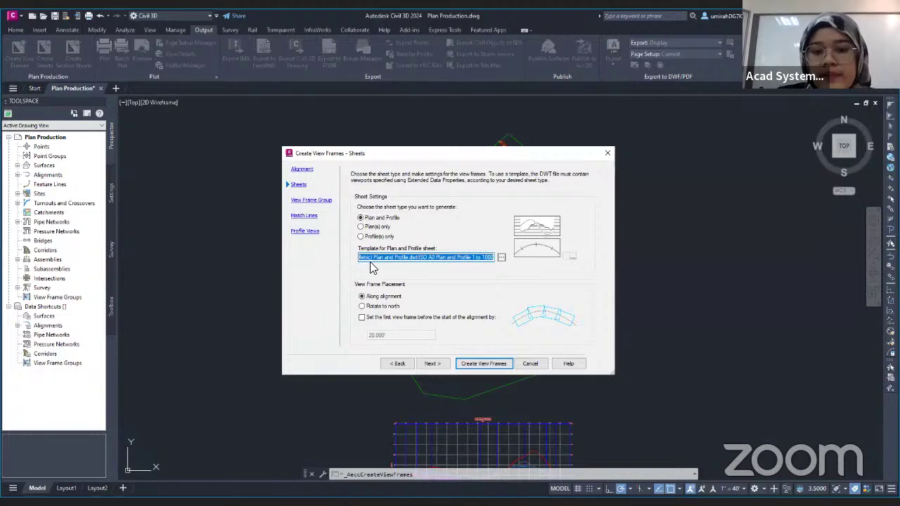
Step: Choose the Civil 3D (Metric) Plan and Profile template from the Plan Production folder, using the ISO A0 Plan and Profile 1 to 1000 layout
click(501, 258)
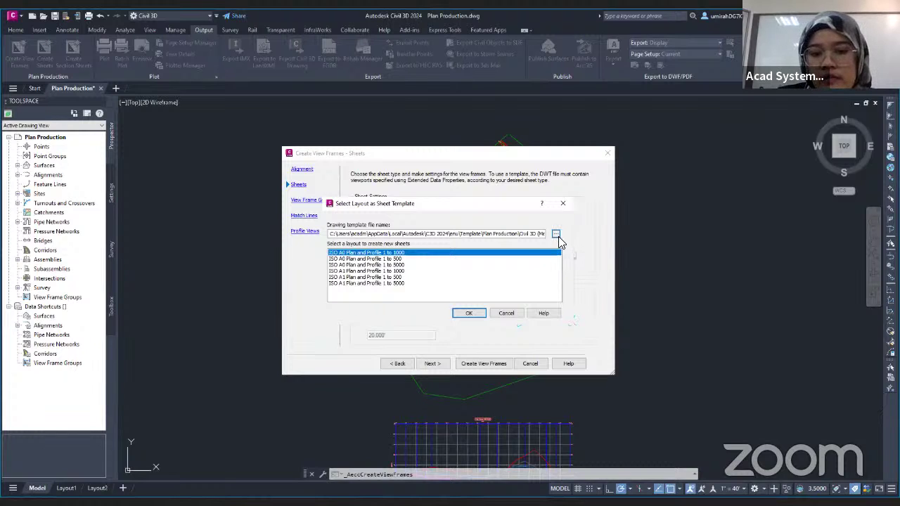
click(558, 237)
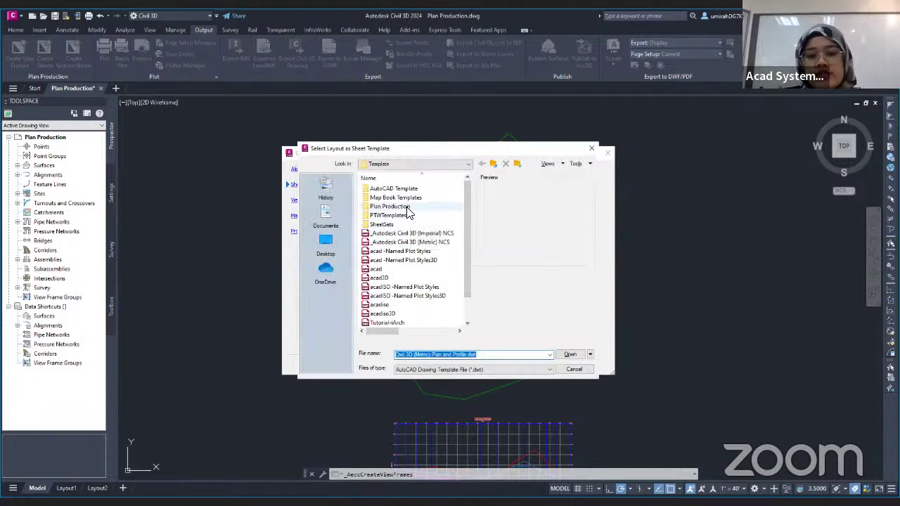
double_click(406, 207)
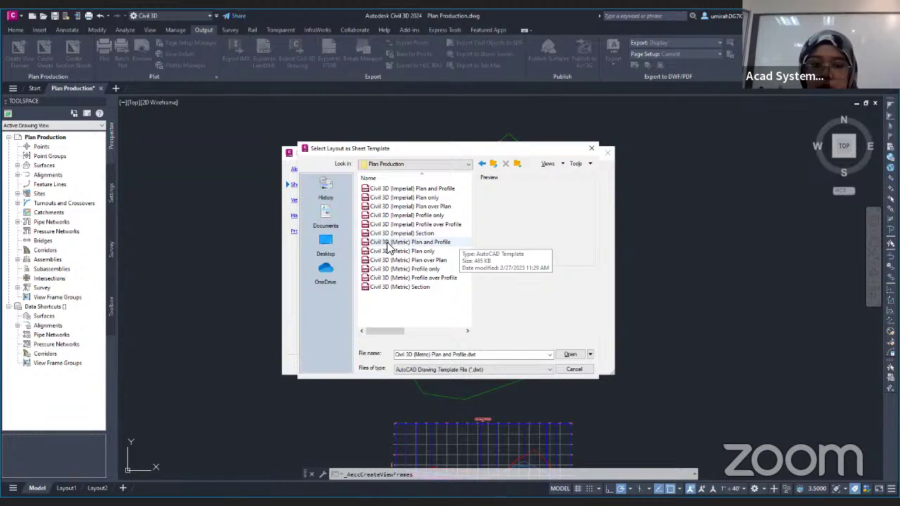
click(424, 244)
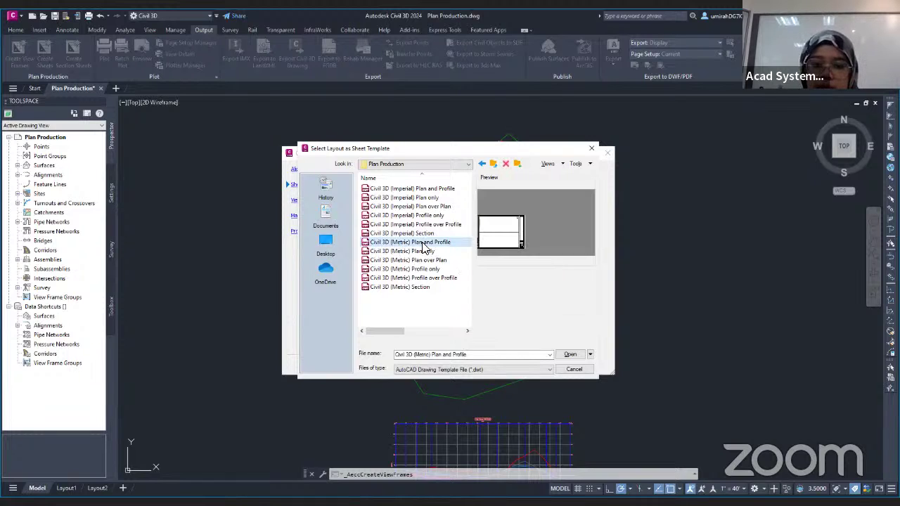
click(570, 355)
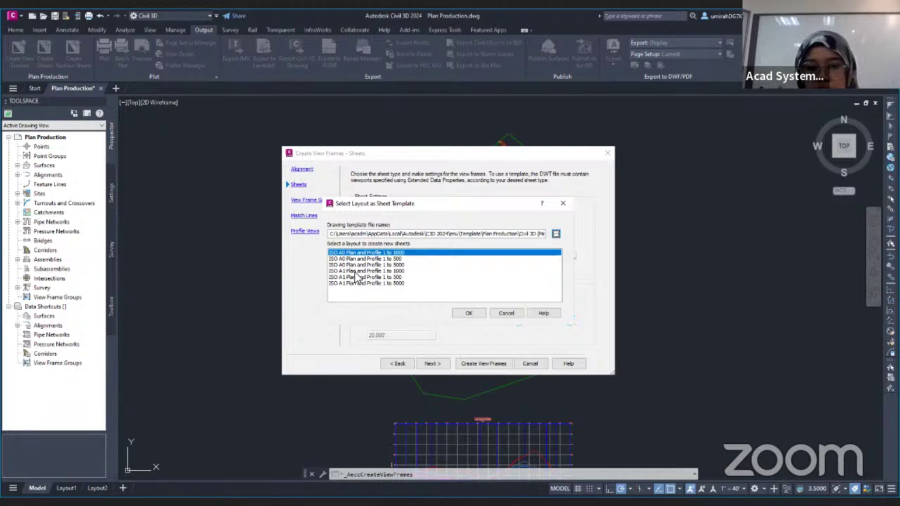
click(470, 315)
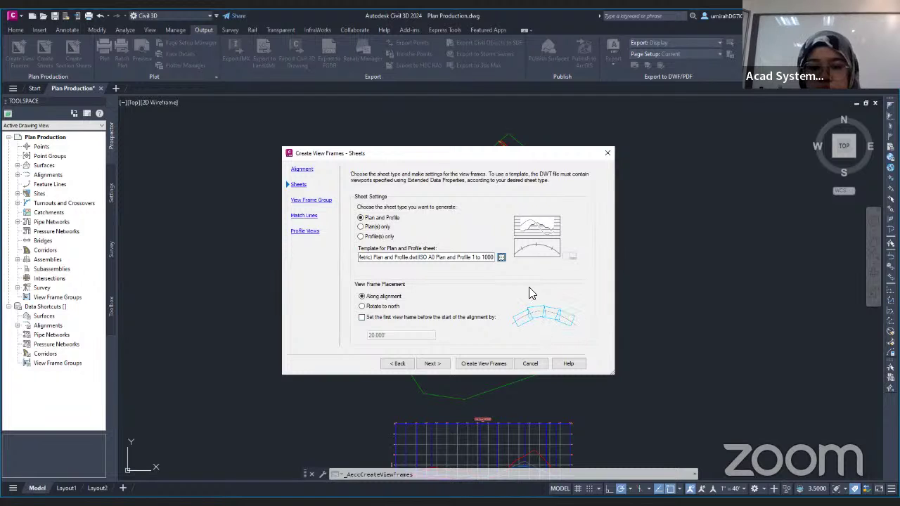
Step: Place the view frames along the alignment and set the first one 50' before the alignment's start
click(368, 310)
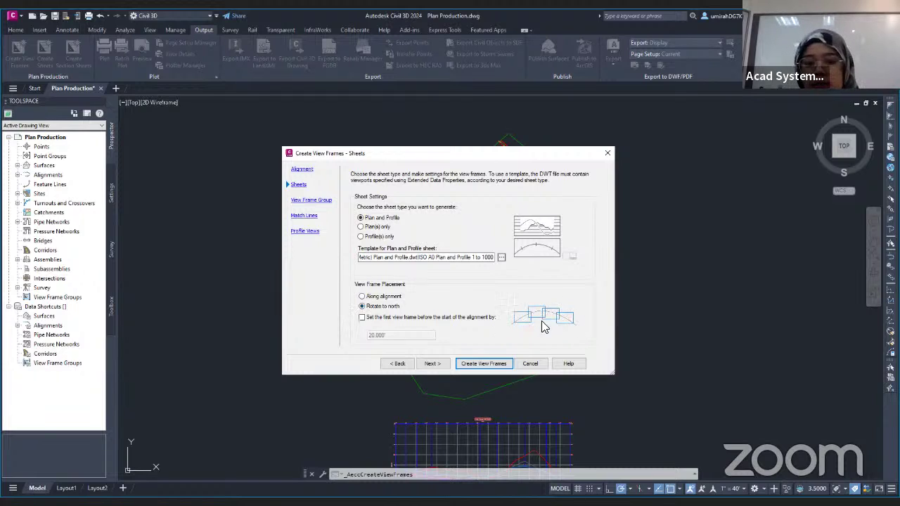
click(364, 298)
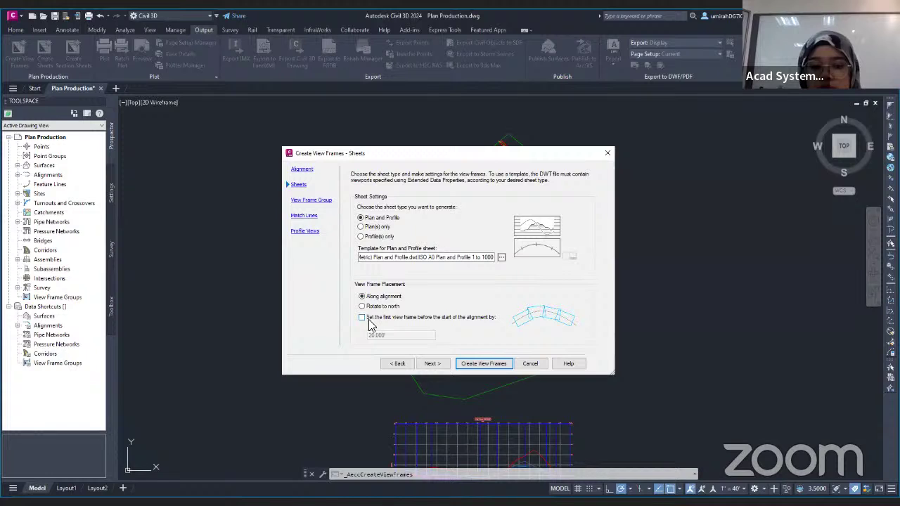
click(370, 323)
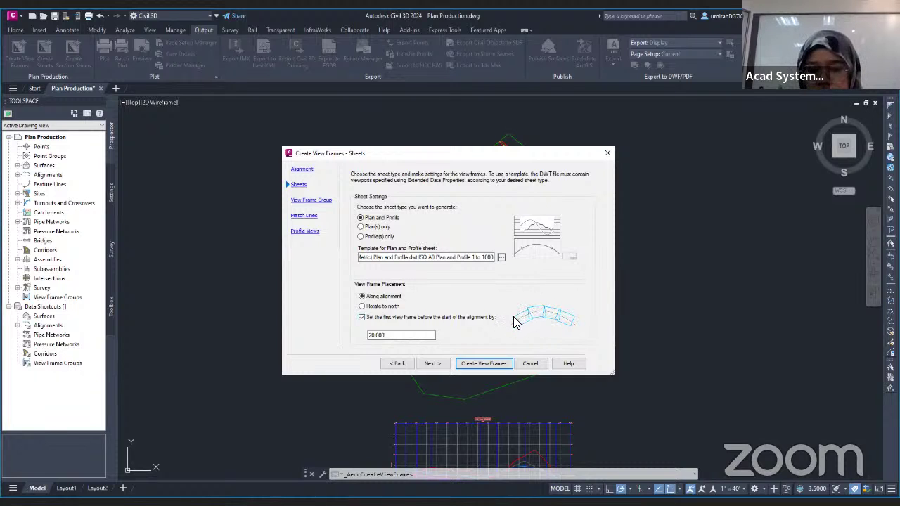
double_click(404, 336)
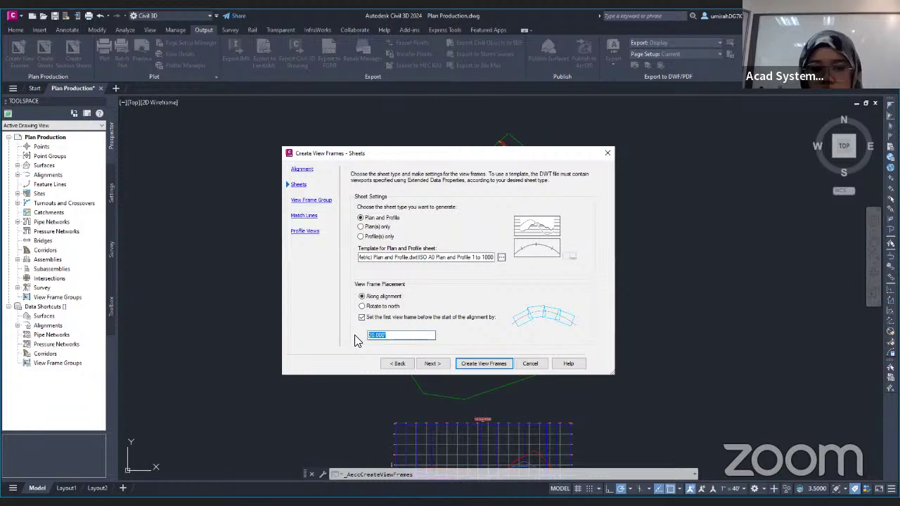
text(5)
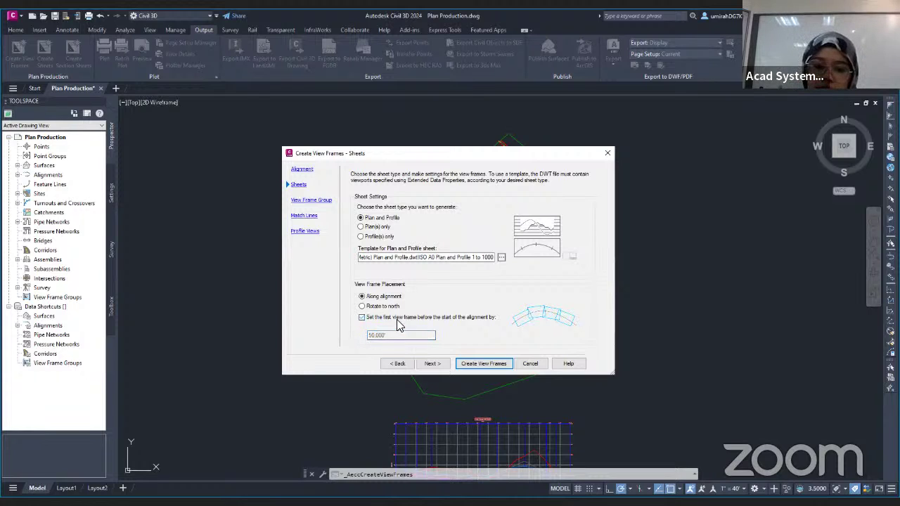
click(362, 318)
click(362, 317)
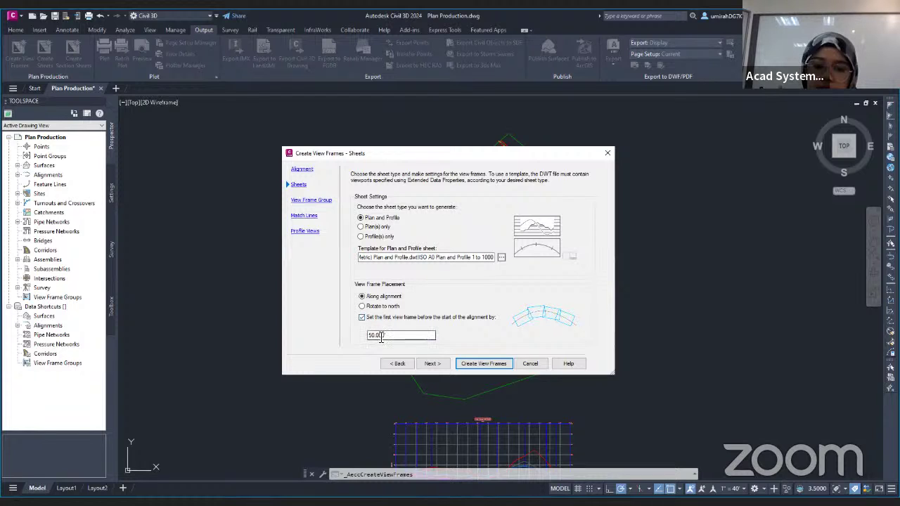
click(431, 364)
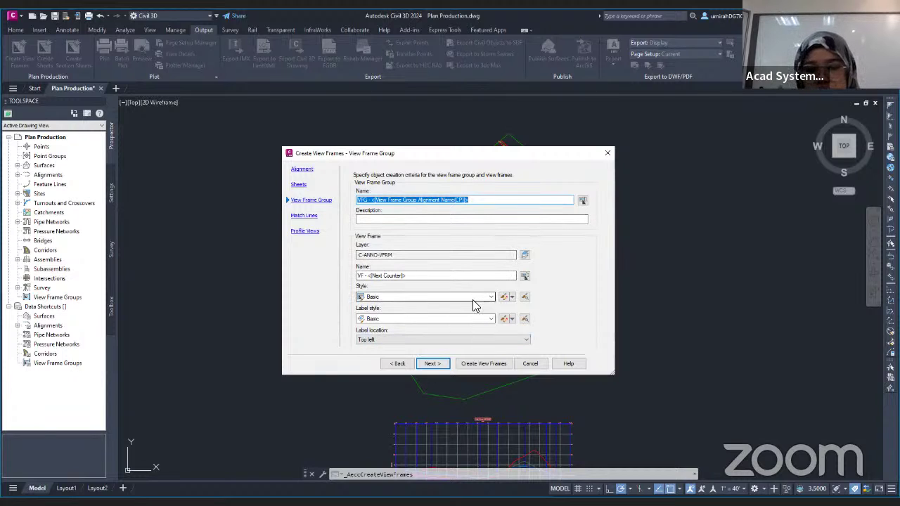
Step: Accept the view frame group settings and keep the Basic match line style with station values snapped down to the nearest 1
click(432, 351)
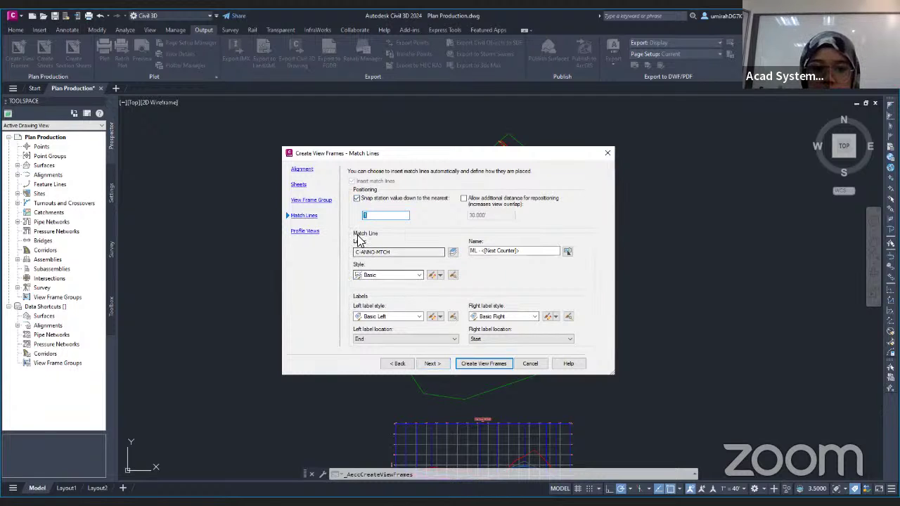
click(419, 280)
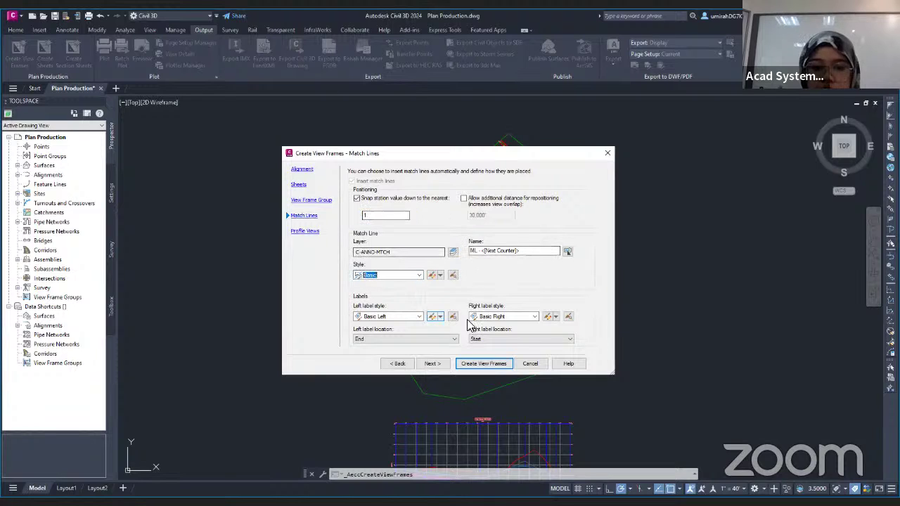
click(432, 364)
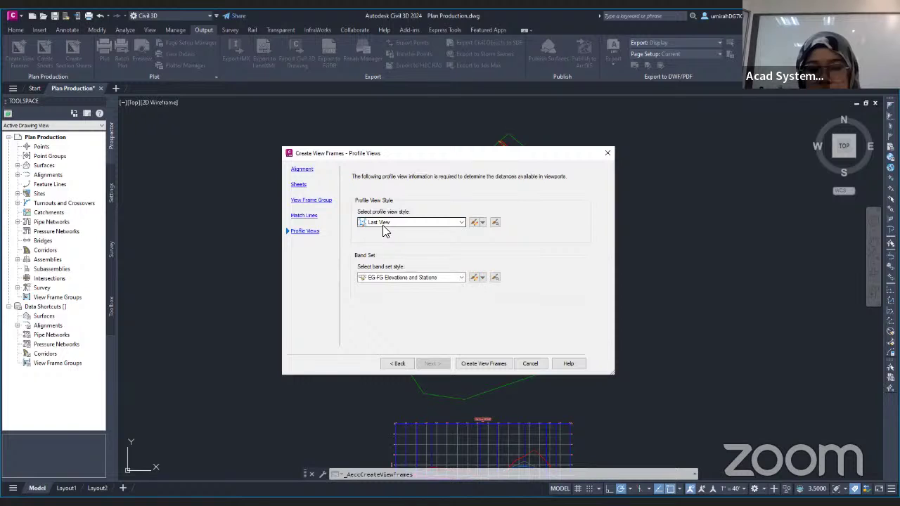
Step: Set the profile view style to Major Grids and the band set to Stations Only, and create the view frames
click(462, 223)
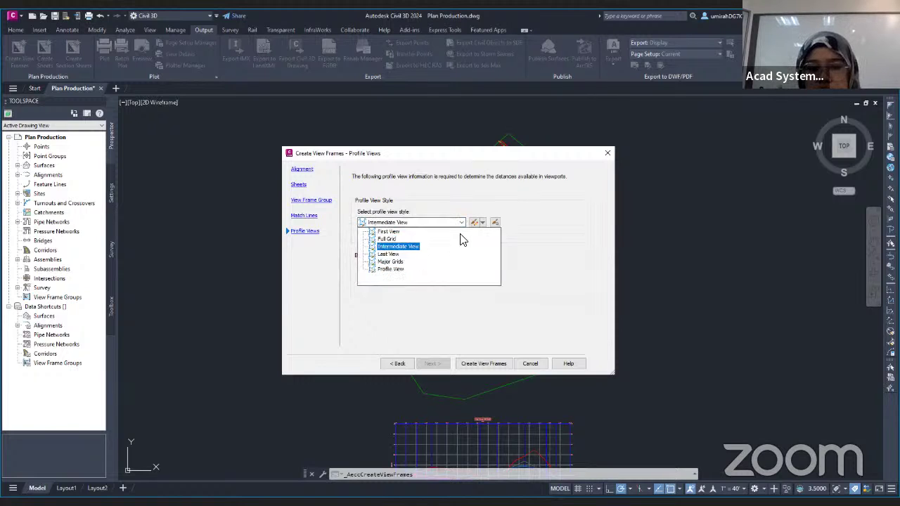
click(410, 261)
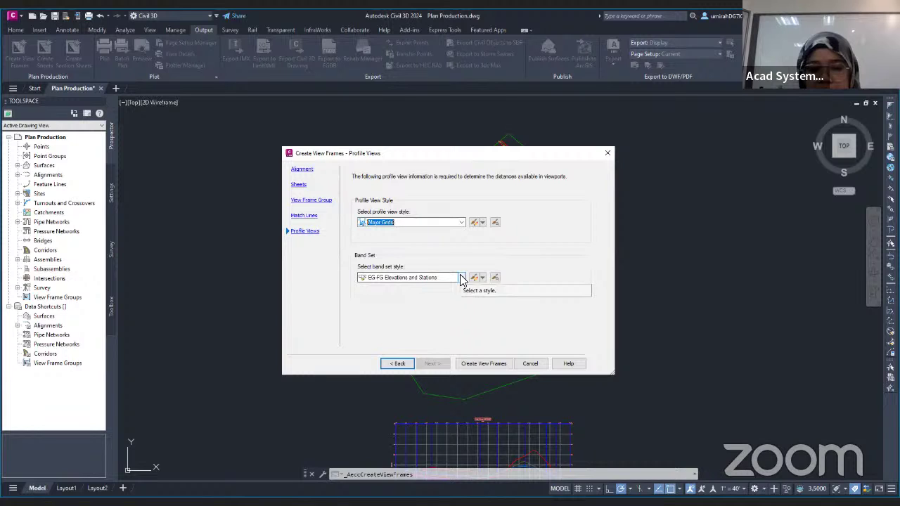
click(462, 278)
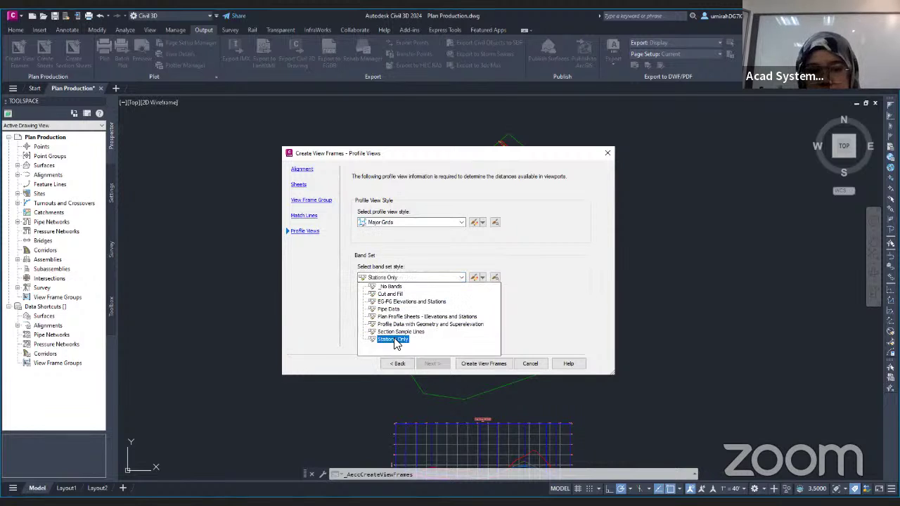
click(395, 341)
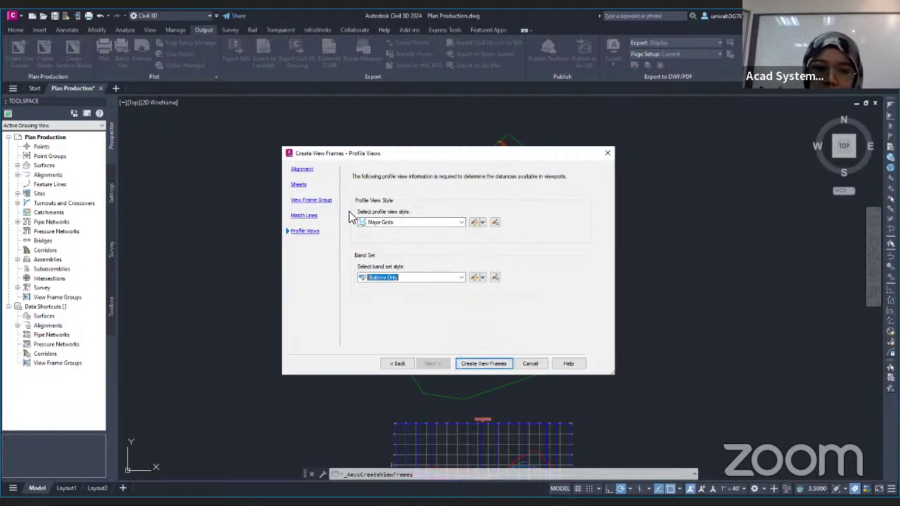
click(496, 365)
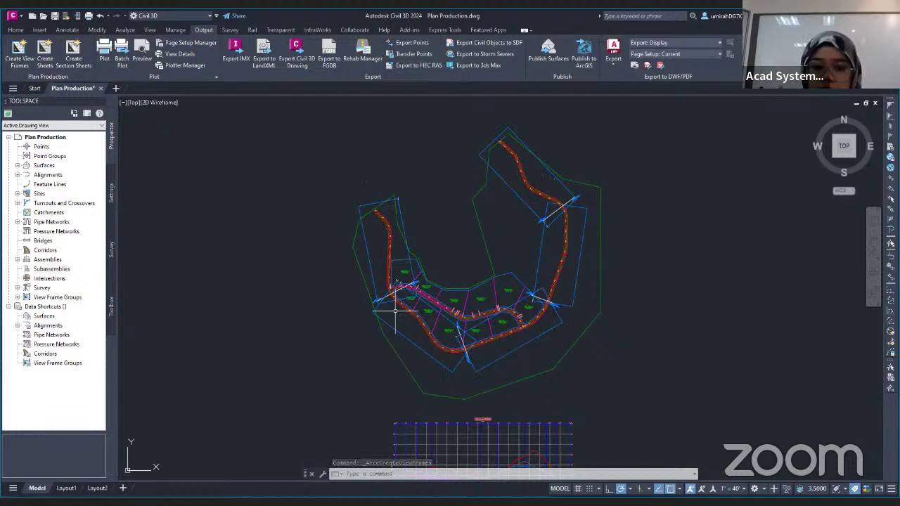
Step: Examine the match line and its label where the first two view frames along Maple Road meet
scroll(393, 314, up, 4)
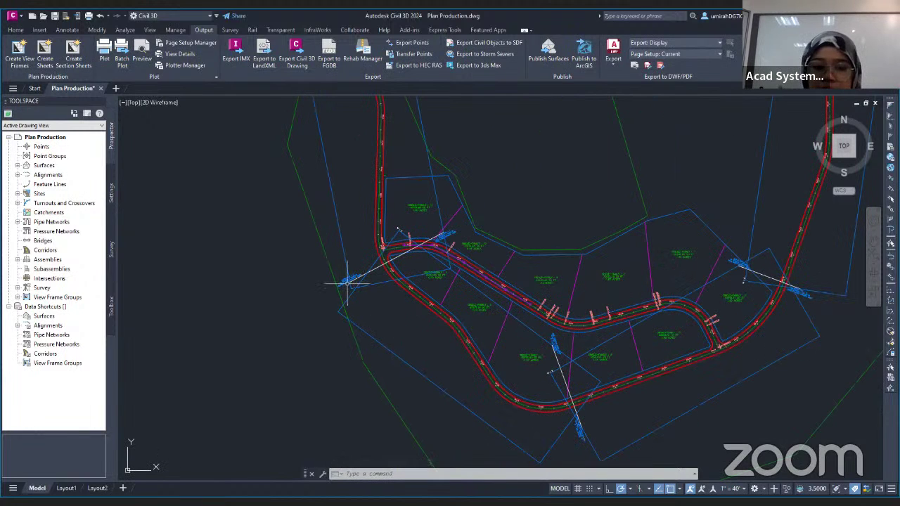
scroll(347, 283, up, 5)
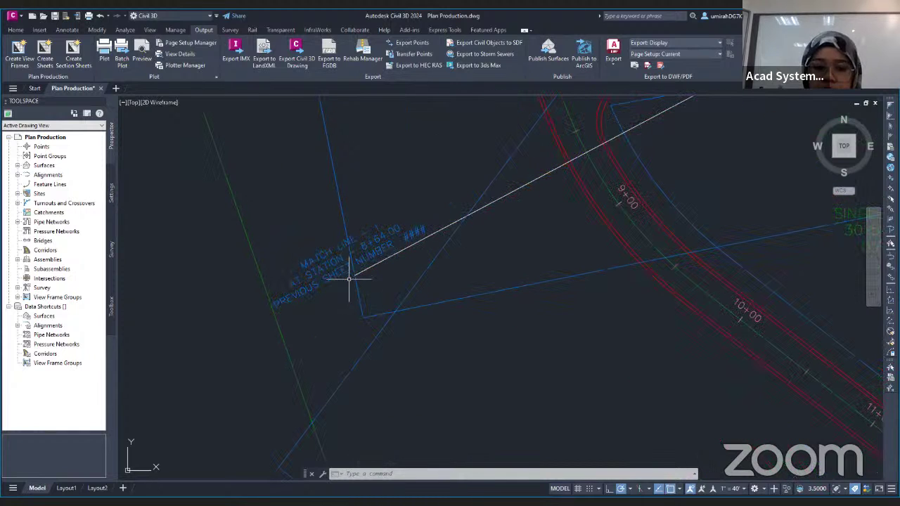
mouse_move(349, 279)
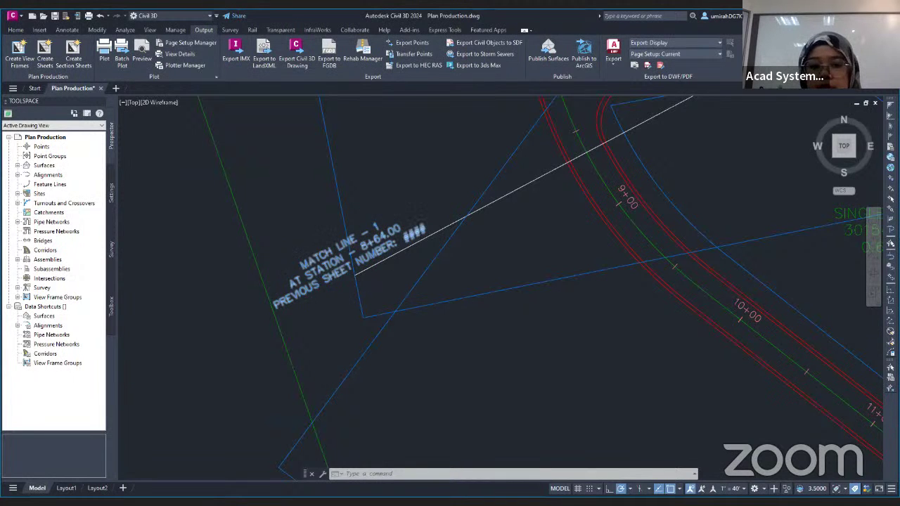
scroll(403, 251, down, 10)
scroll(408, 251, up, 8)
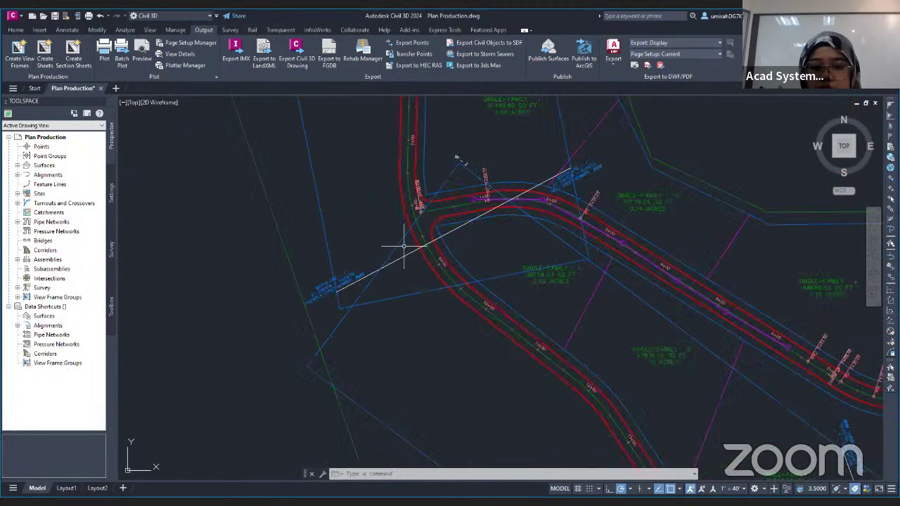
mouse_move(378, 280)
middle_down()
mouse_move(396, 275)
mouse_move(352, 296)
mouse_move(390, 286)
middle_up()
scroll(390, 286, down, 7)
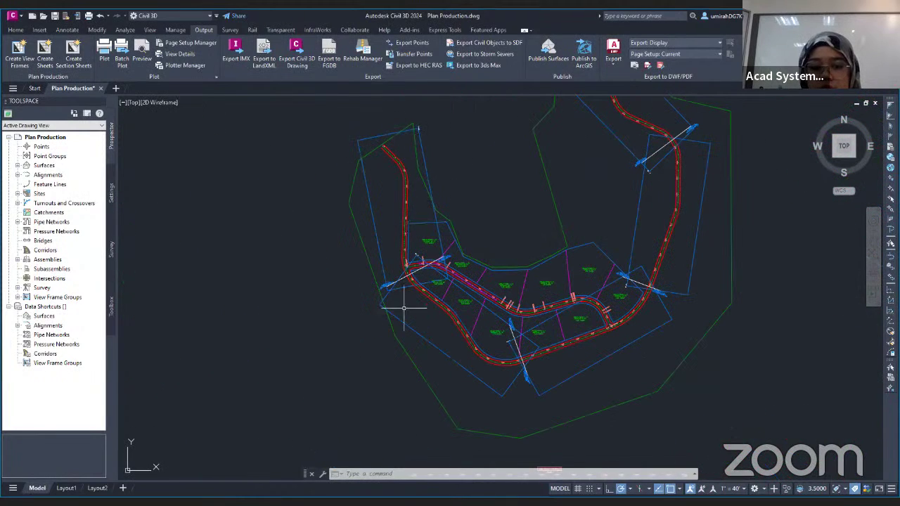
scroll(407, 284, up, 8)
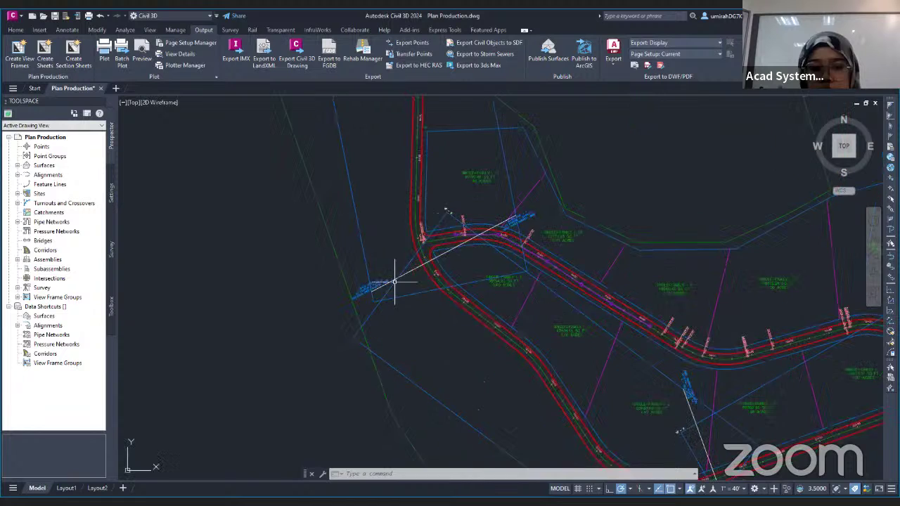
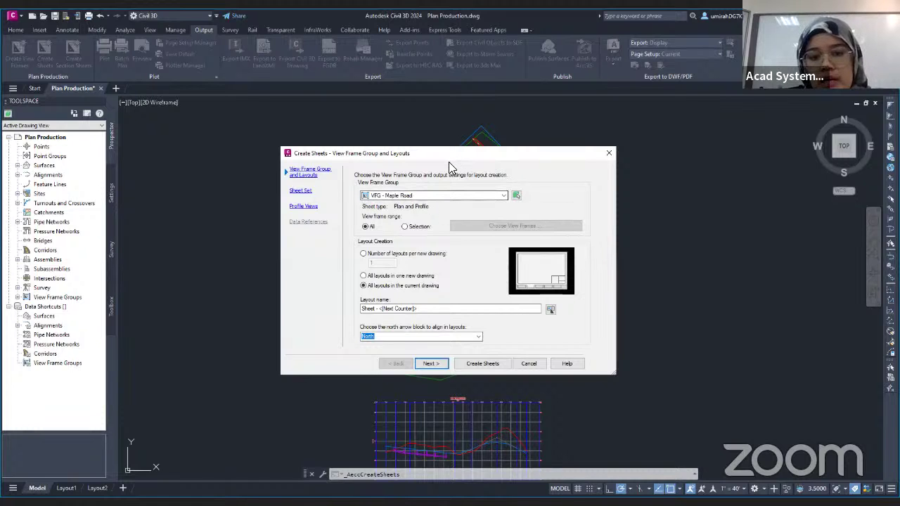
Step: Put one layout in each new drawing and keep the new sheet set VFG - Maple Road stored in D:\FOL and FOC DATA\
drag(448, 162, 436, 256)
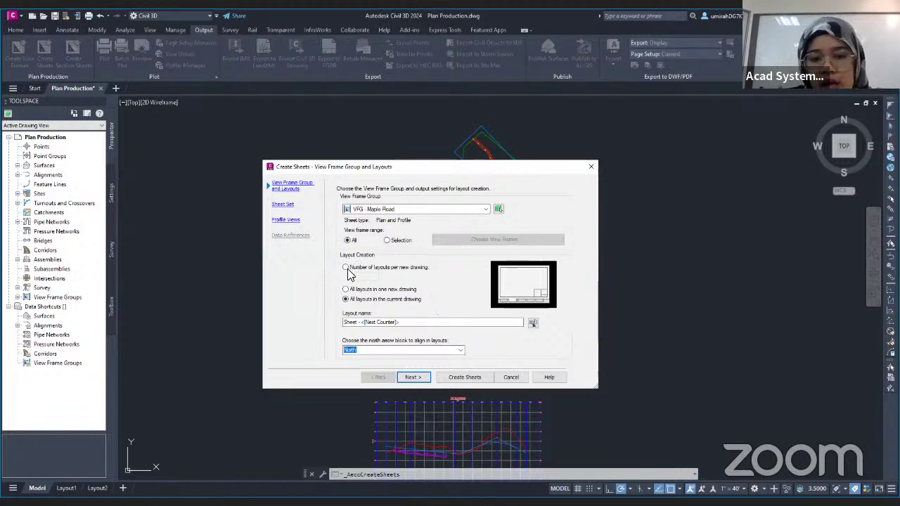
click(346, 268)
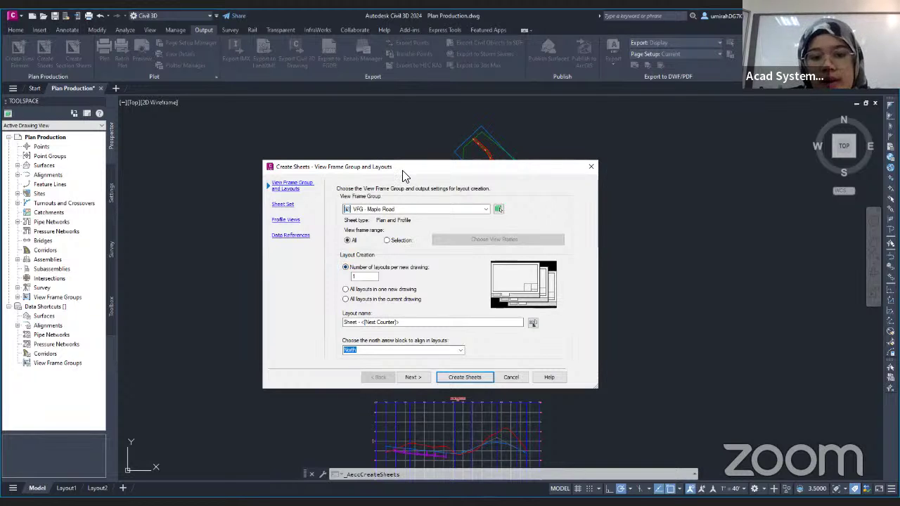
mouse_move(341, 162)
mouse_down()
mouse_move(499, 175)
mouse_move(454, 161)
mouse_up()
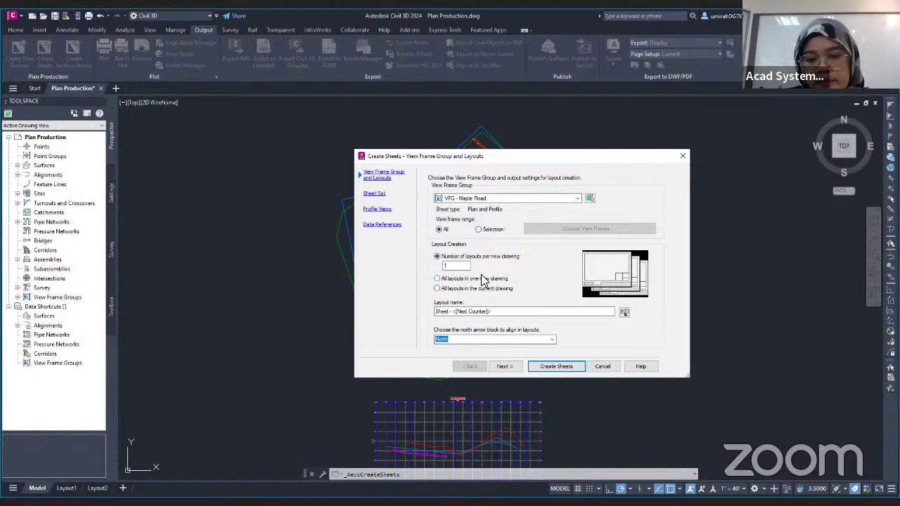
click(505, 369)
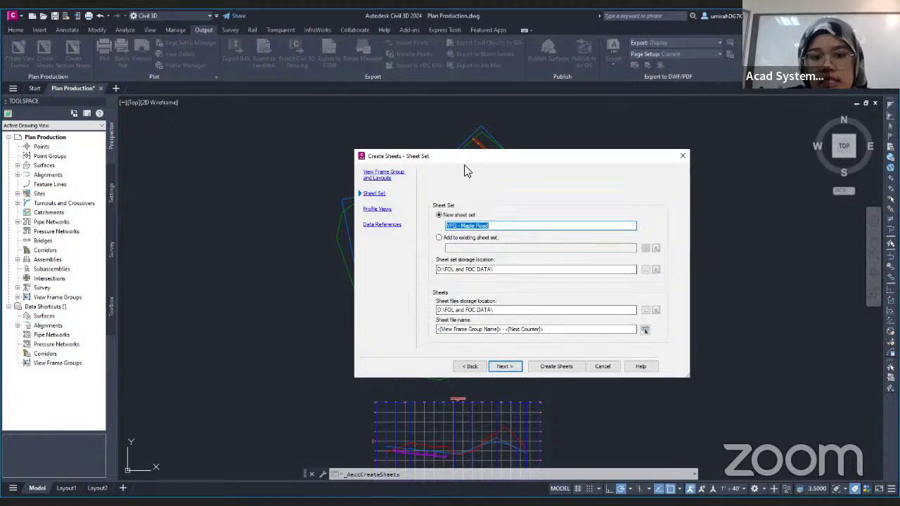
drag(422, 160, 352, 164)
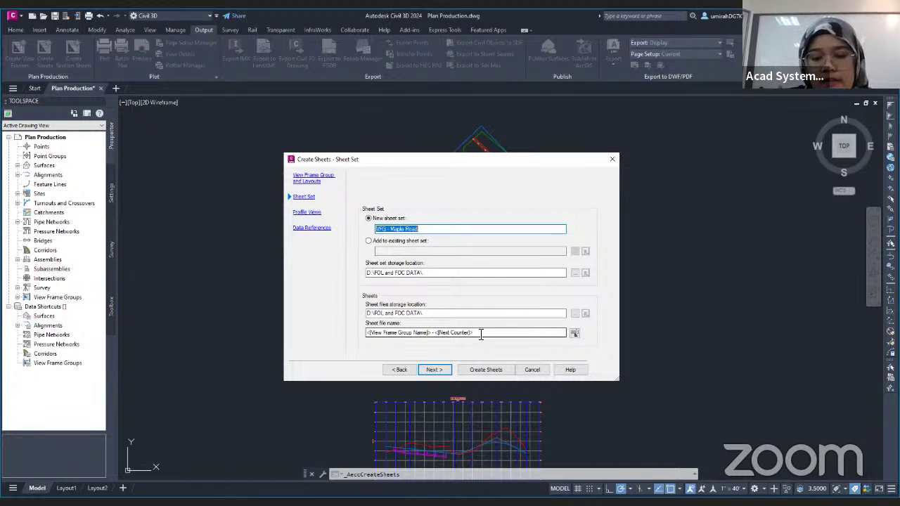
click(433, 370)
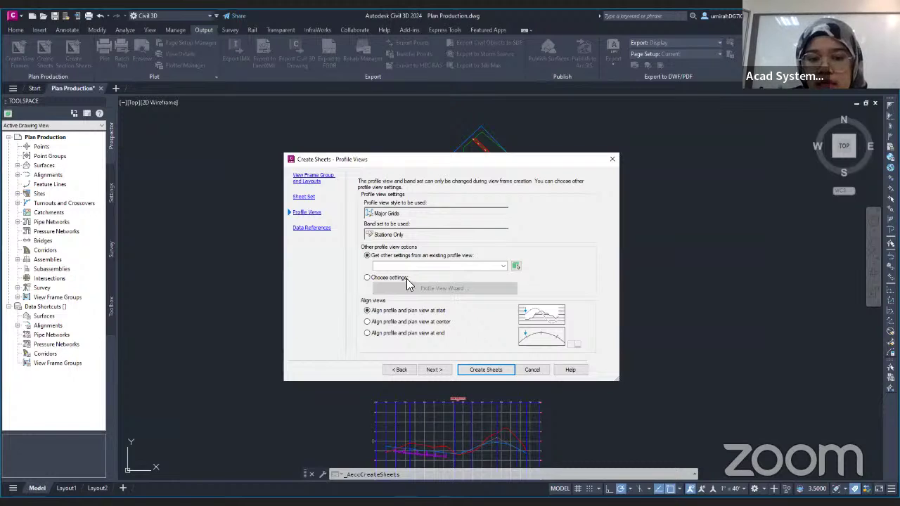
Step: Choose separate profile view settings, review the wizard's General through Pipe/Pressure Network pages, and accept them without modification
click(367, 278)
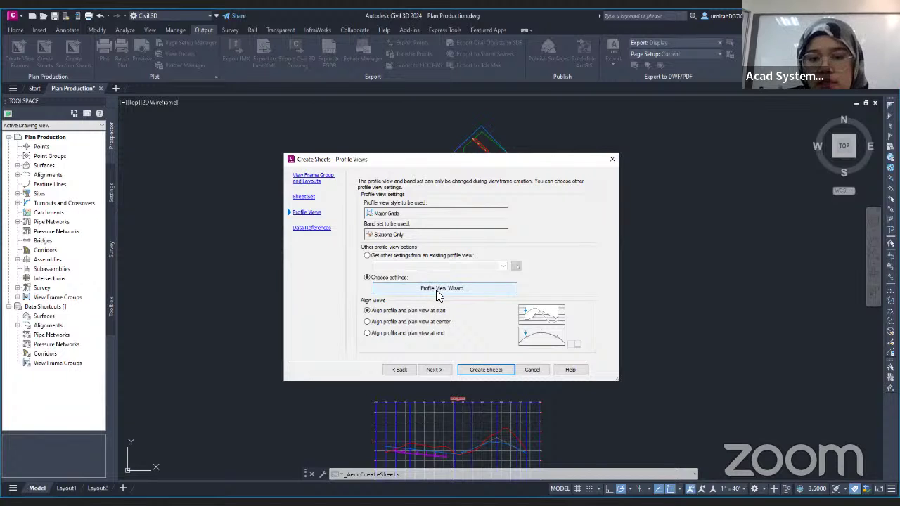
click(437, 291)
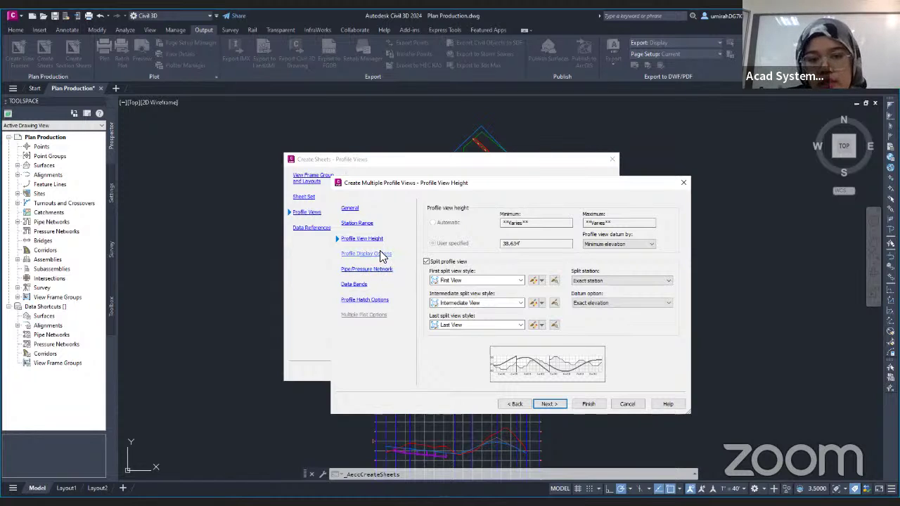
click(359, 223)
click(358, 209)
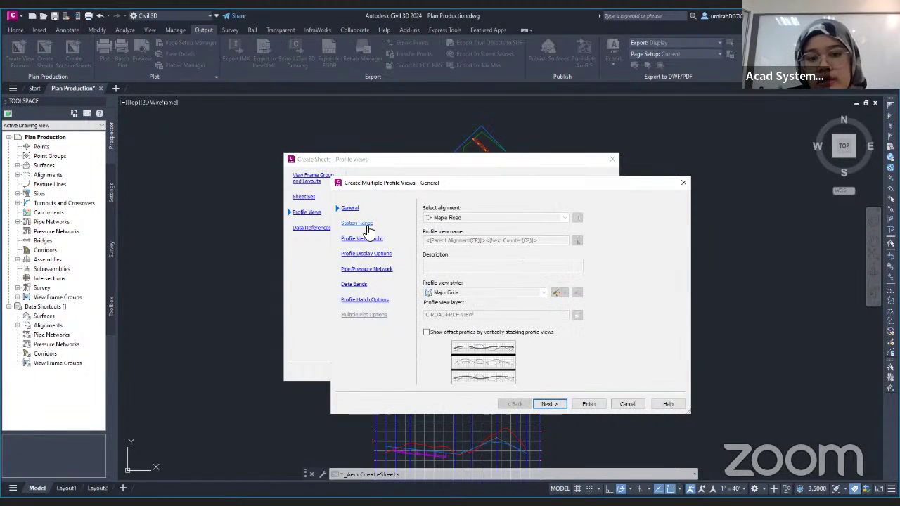
click(367, 223)
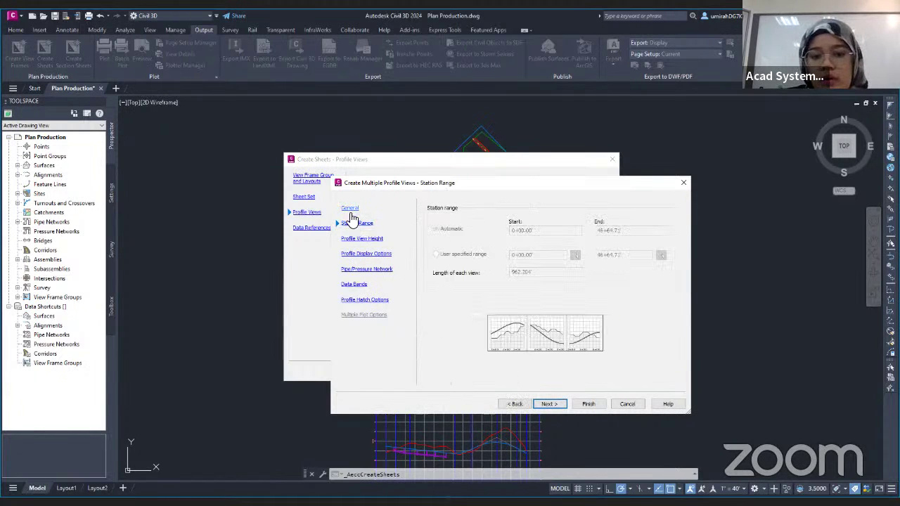
click(349, 209)
click(358, 224)
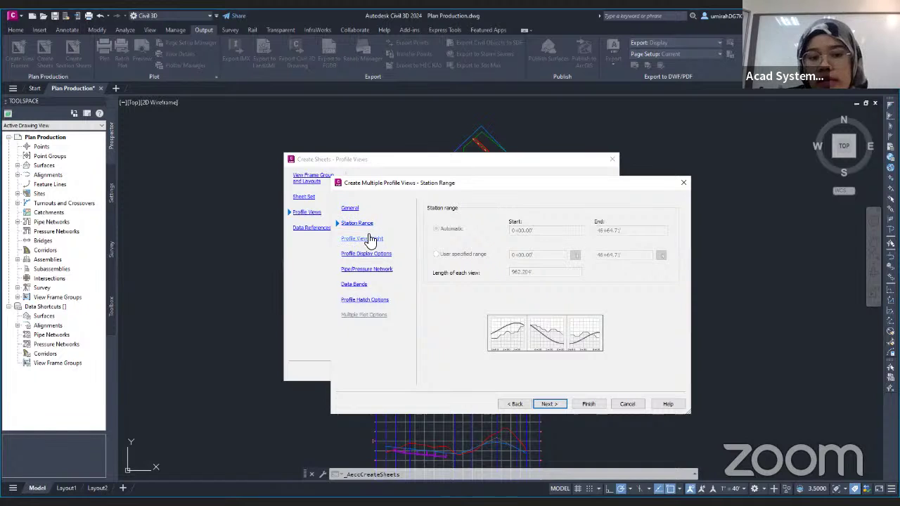
click(369, 239)
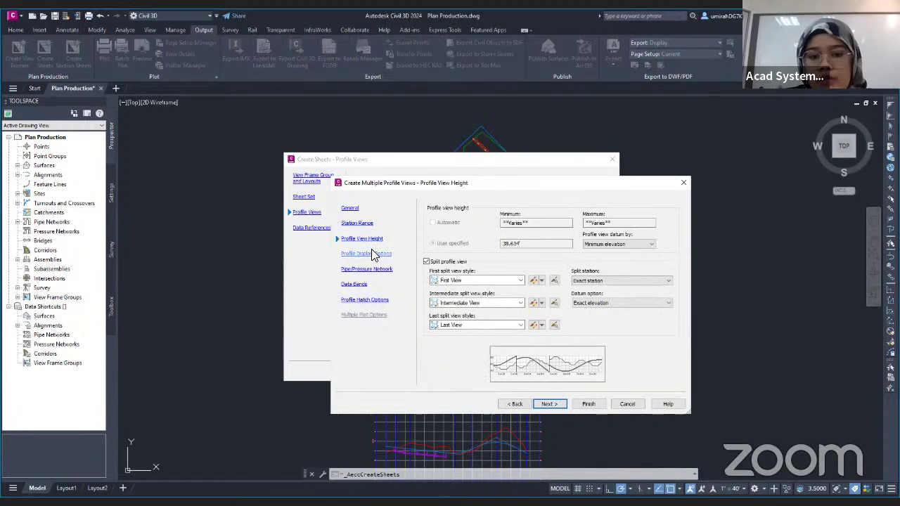
click(372, 254)
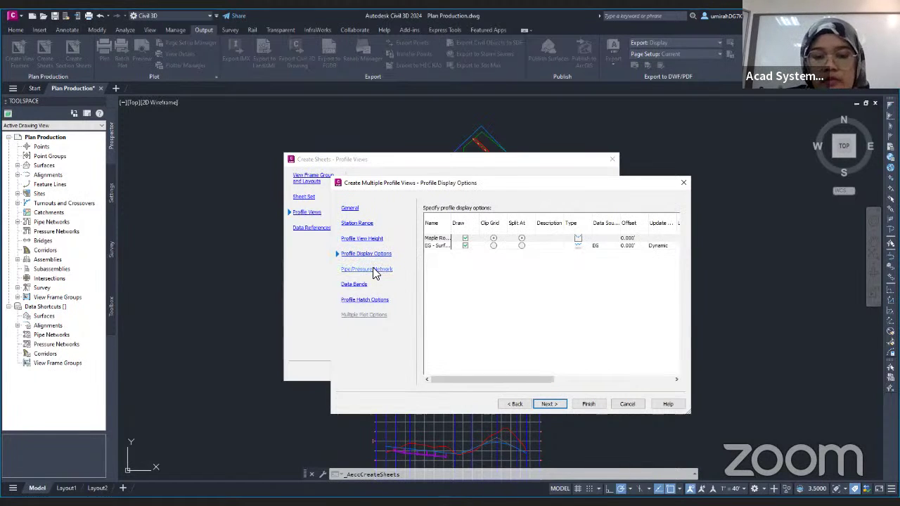
click(376, 275)
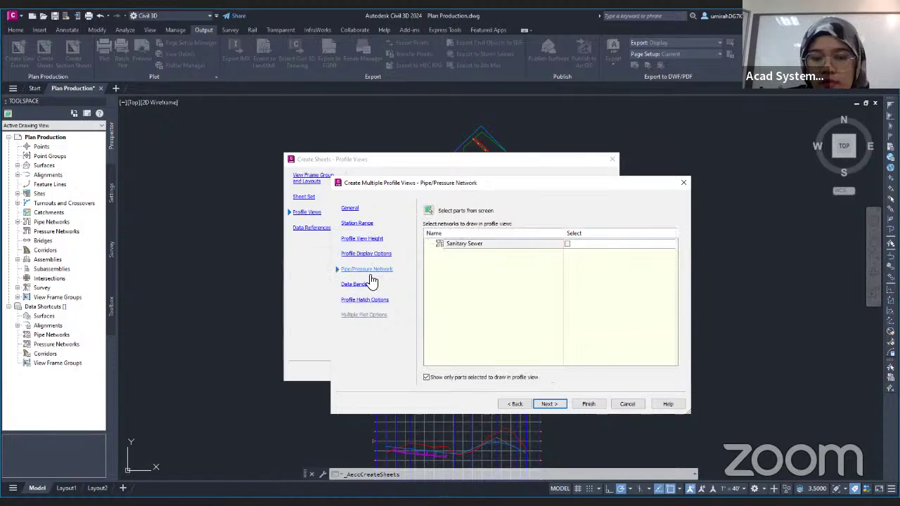
click(353, 284)
click(375, 270)
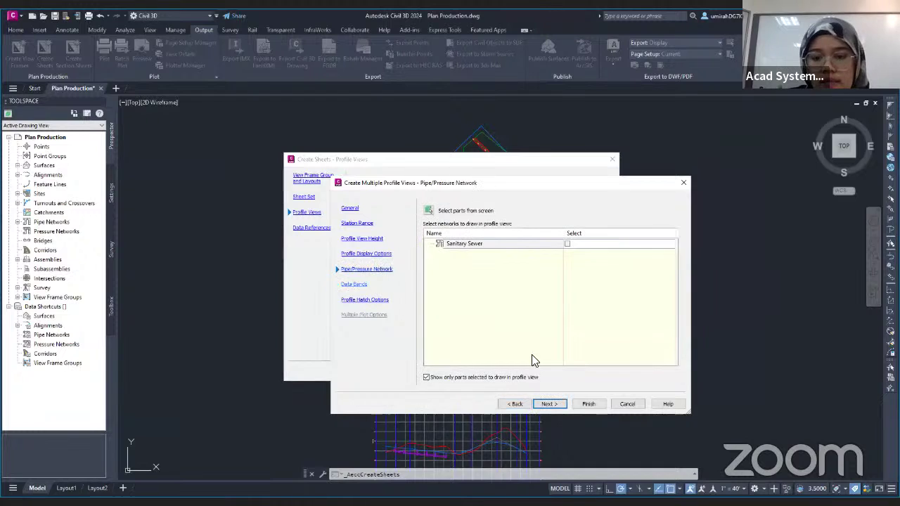
click(587, 405)
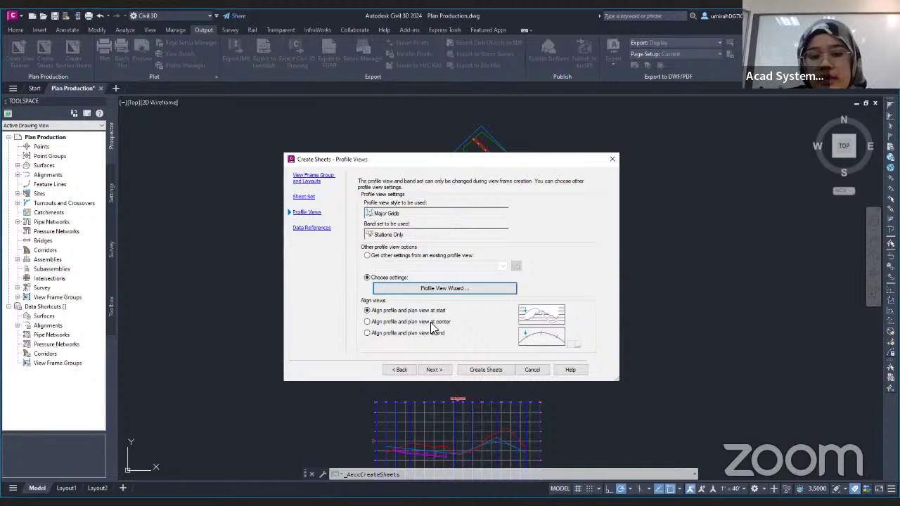
Step: Align the profile and plan views at start and proceed to the data references
click(378, 325)
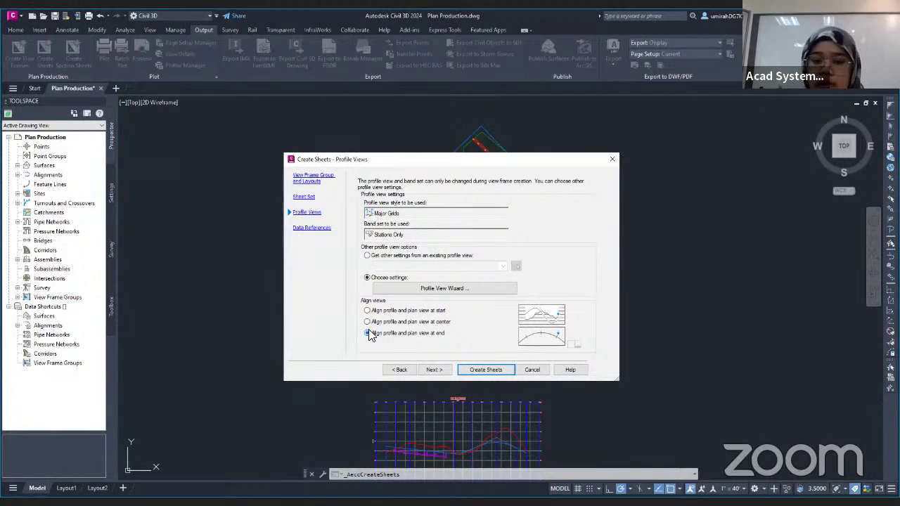
click(367, 311)
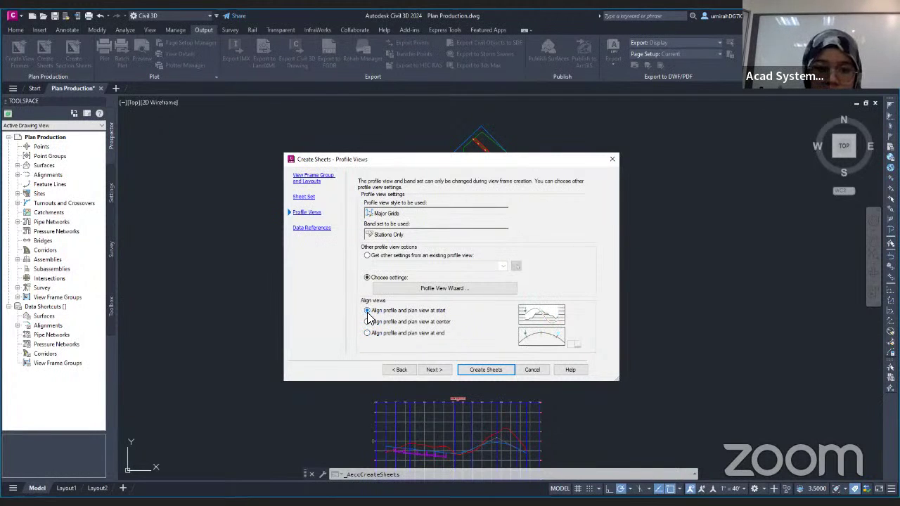
click(433, 370)
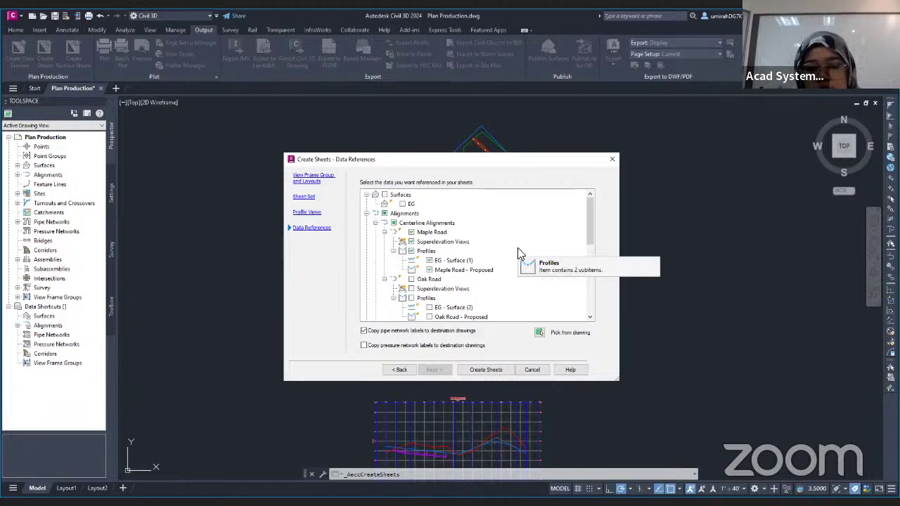
Step: Include Pipe Networks in the sheets' data references and create the sheets, placing the profile view origin east of the site plan
scroll(519, 253, down, 8)
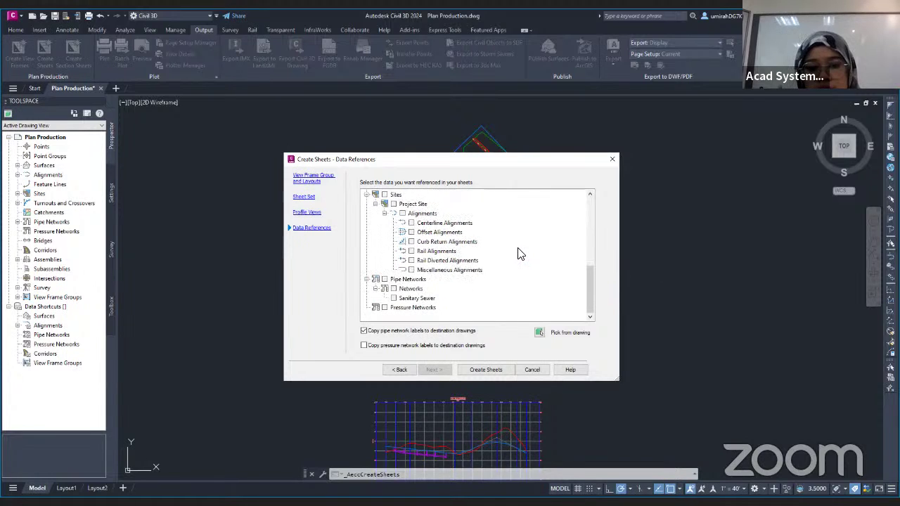
click(385, 279)
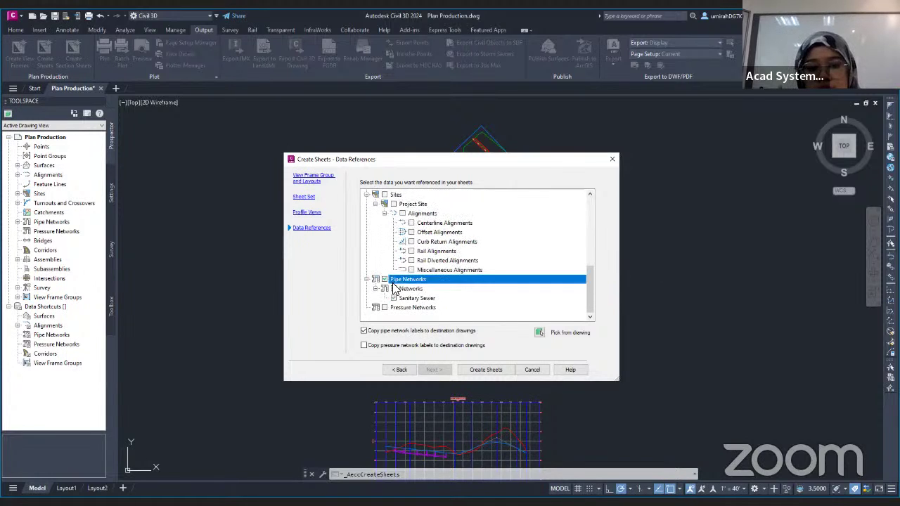
click(471, 370)
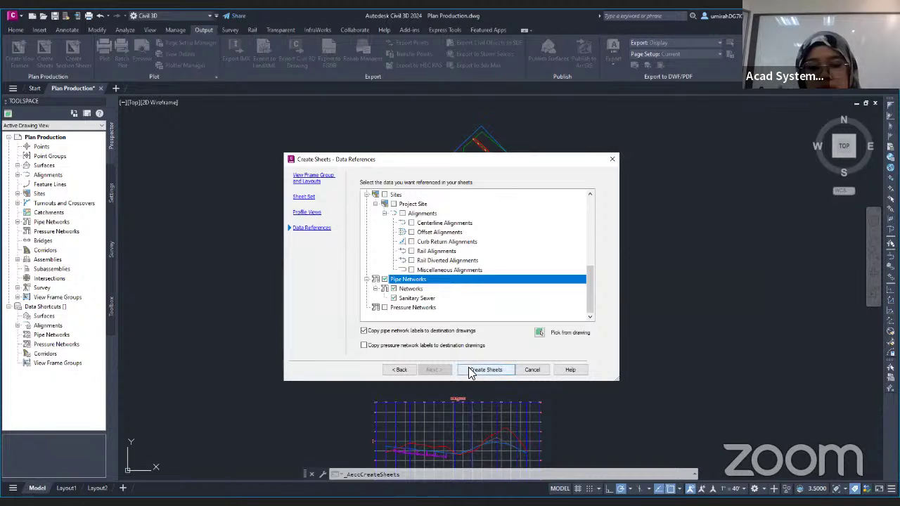
click(475, 371)
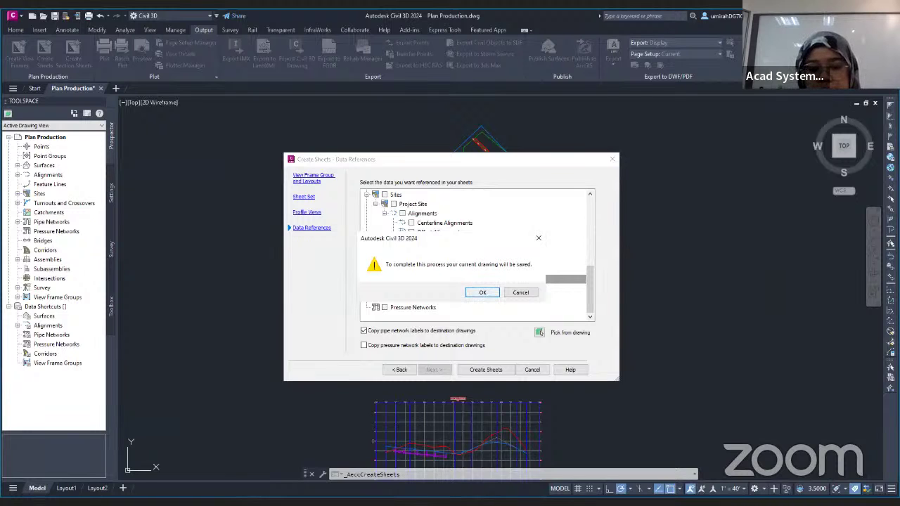
click(482, 293)
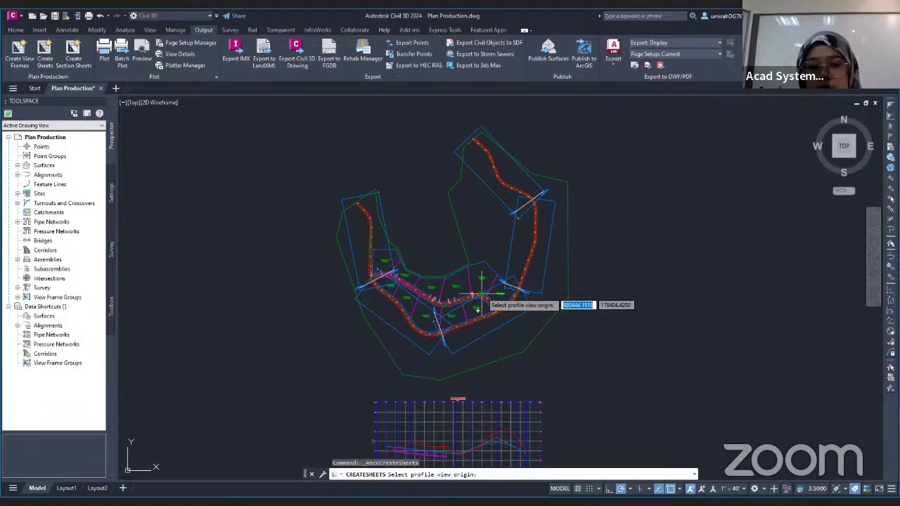
click(578, 220)
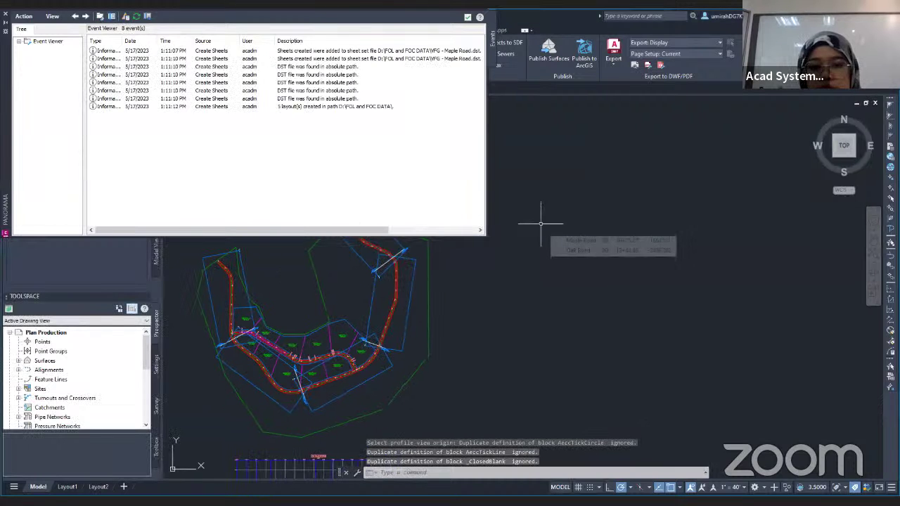
click(468, 17)
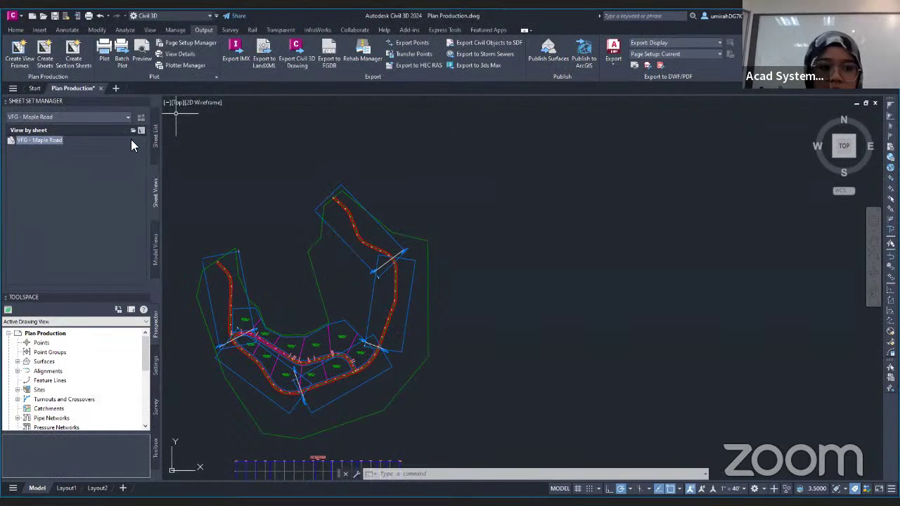
Step: Show the sheet list of the VFG - Maple Road set and open its first sheet, 1 - Sheet - 1
click(154, 139)
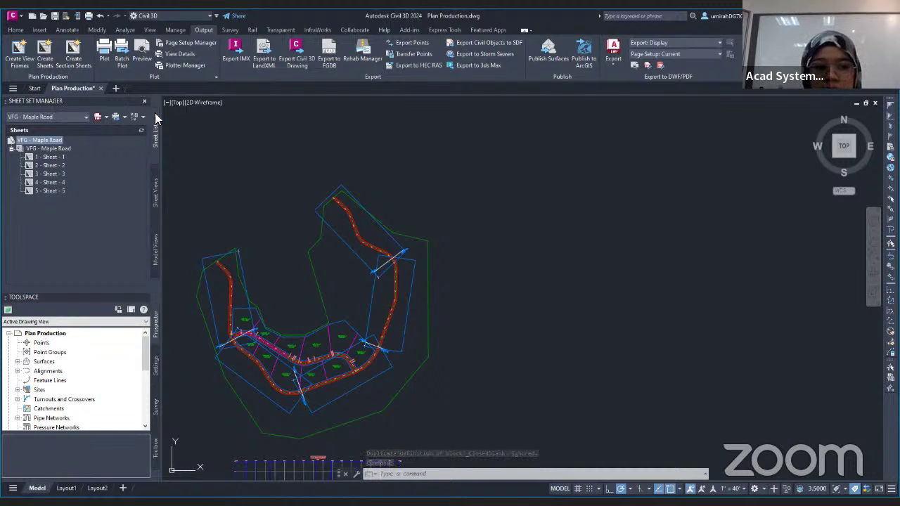
key(Escape)
key(Escape)
key(Escape)
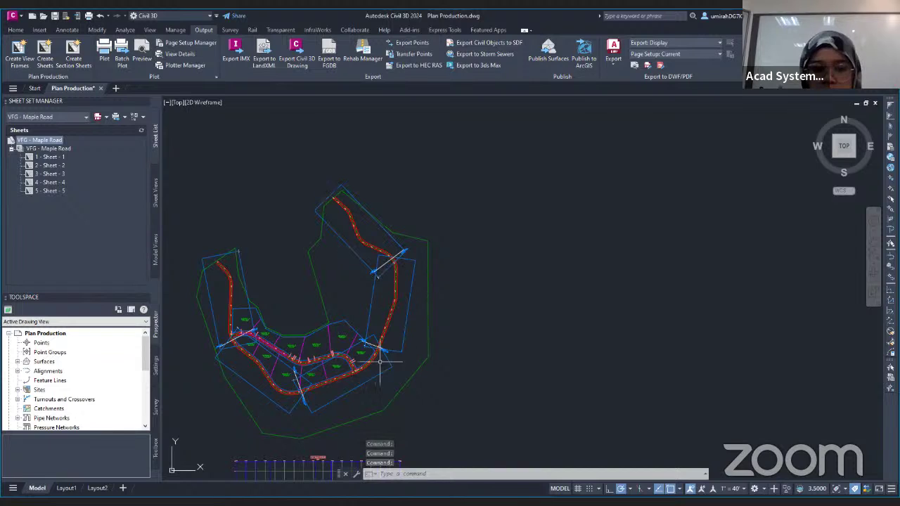
click(56, 158)
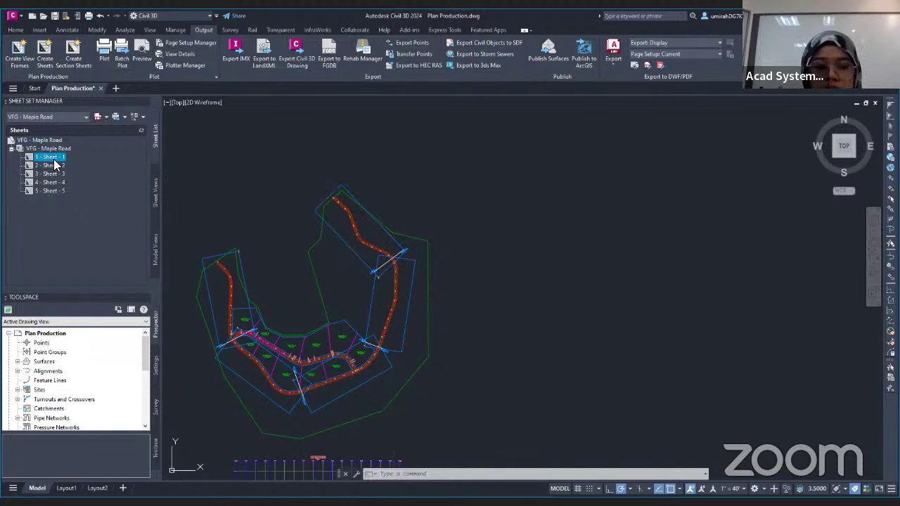
right_click(56, 160)
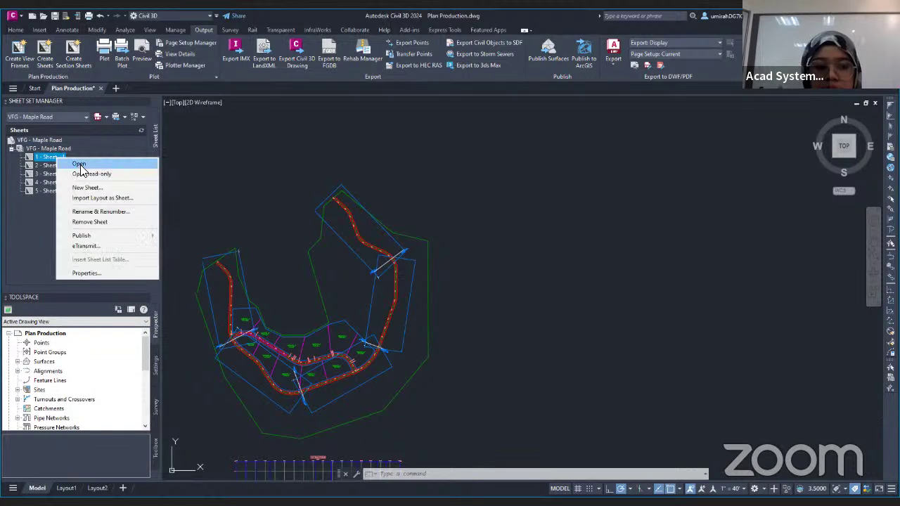
click(79, 165)
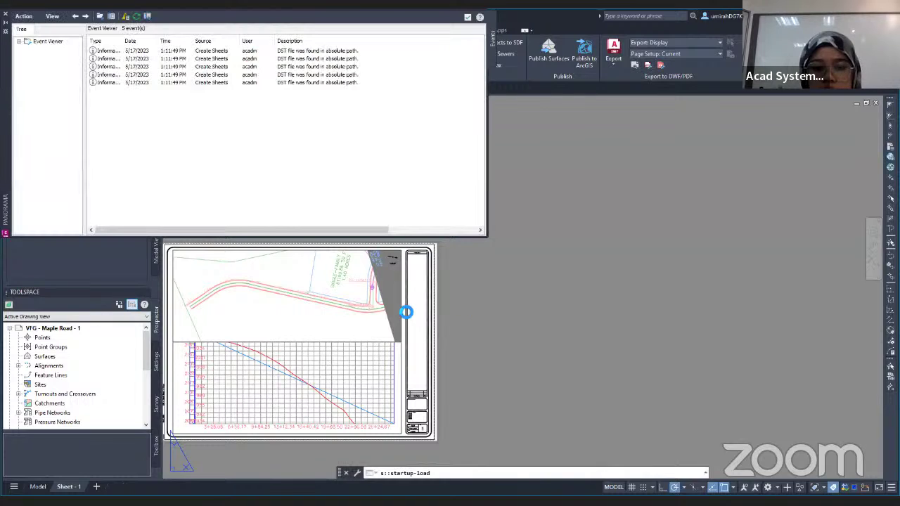
Step: Dismiss the event messages and examine the plan and profile views on the first sheet
middle_drag(416, 281, 427, 275)
click(469, 16)
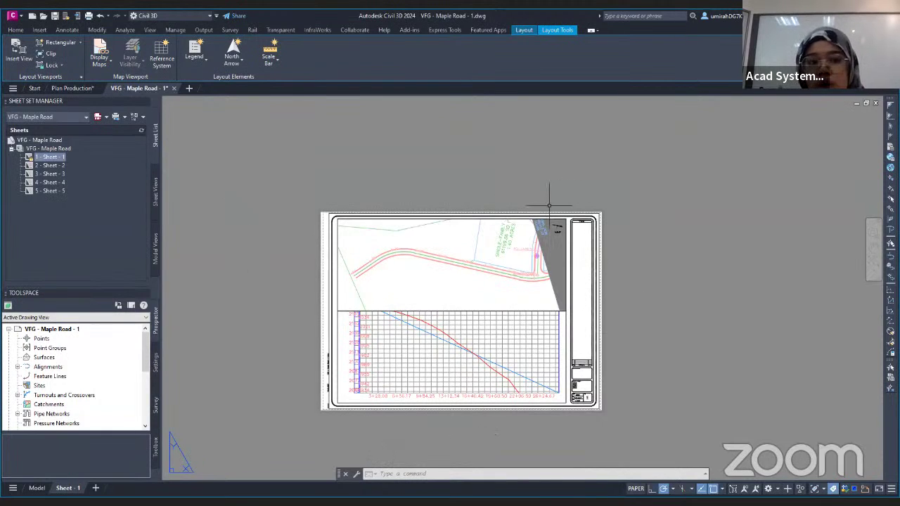
scroll(493, 297, up, 2)
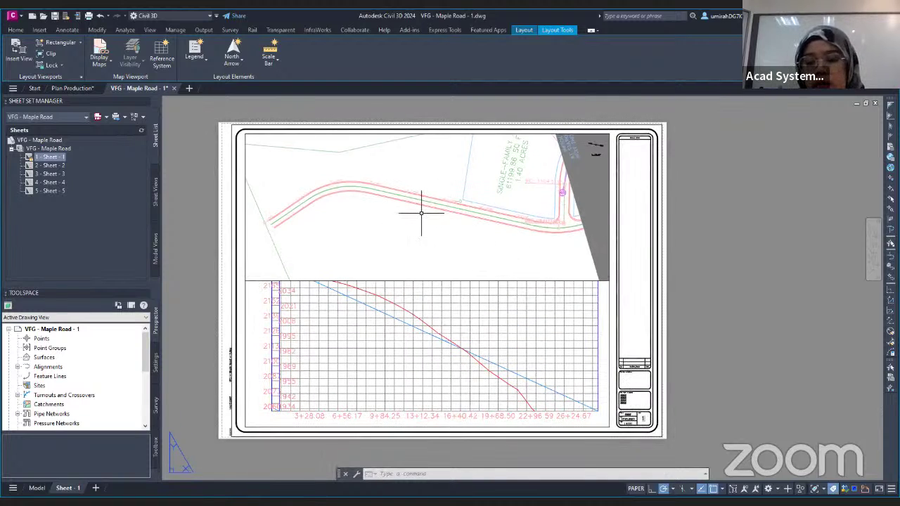
middle_drag(540, 283, 577, 277)
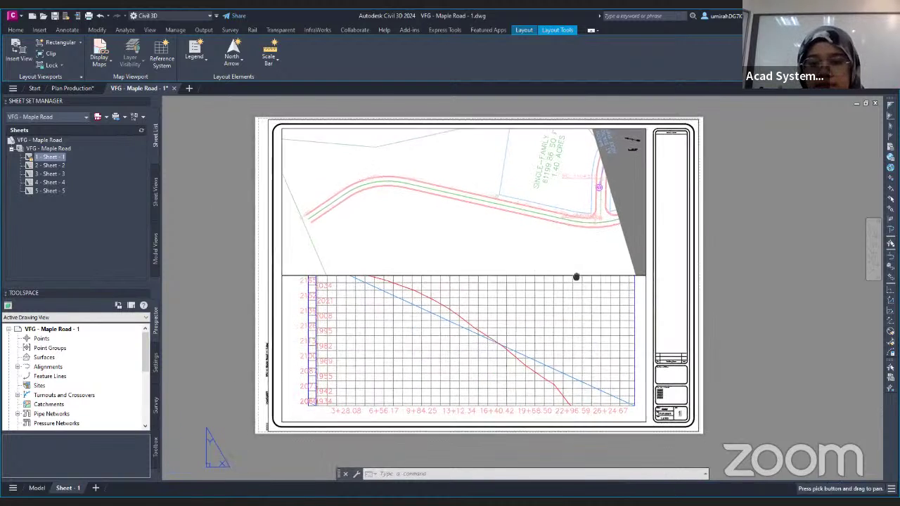